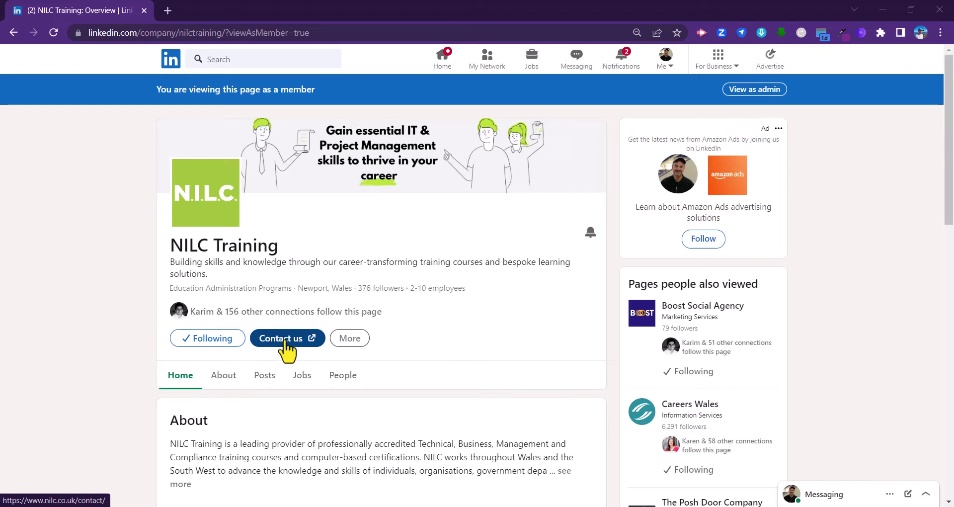
Open the NILC contact page (nilc.co.uk/contact) in a new tab, then return to LinkedIn
click(281, 339)
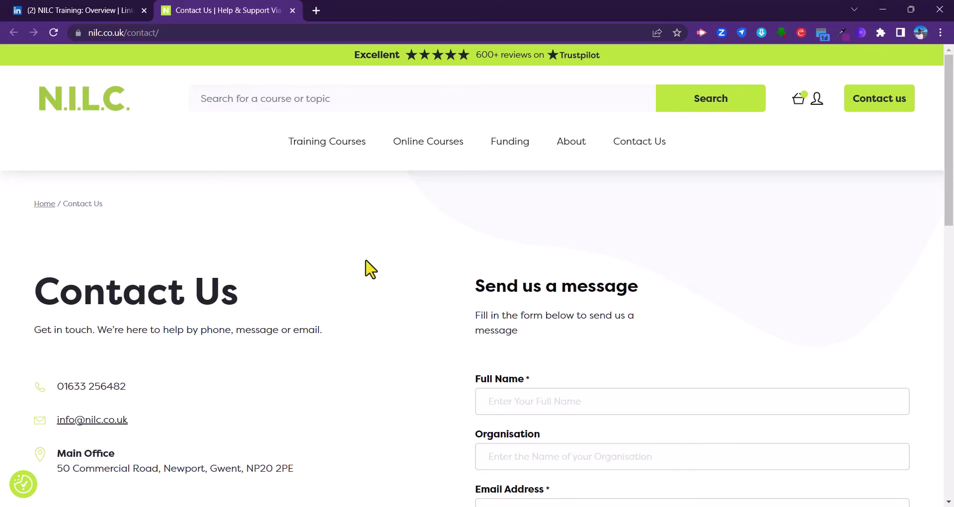
click(113, 7)
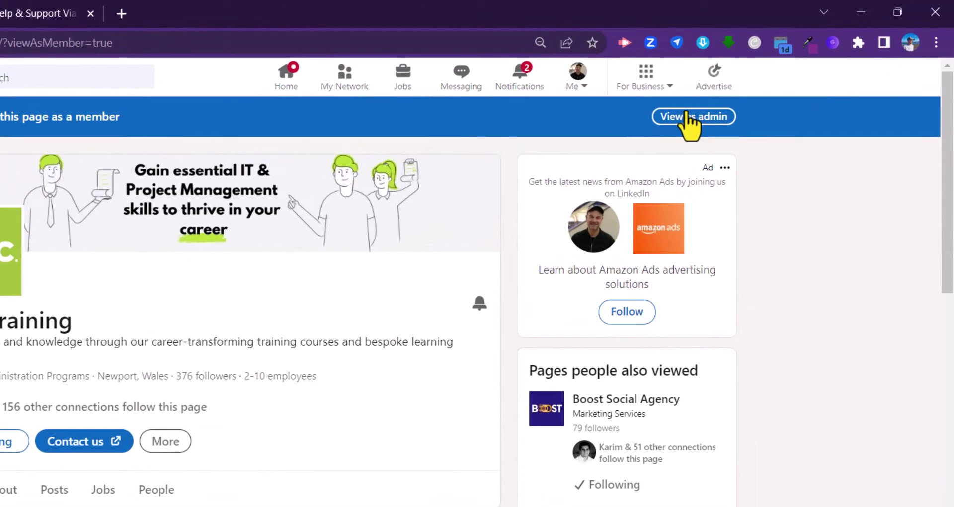
Switch the NILC Training LinkedIn page to admin view
click(751, 89)
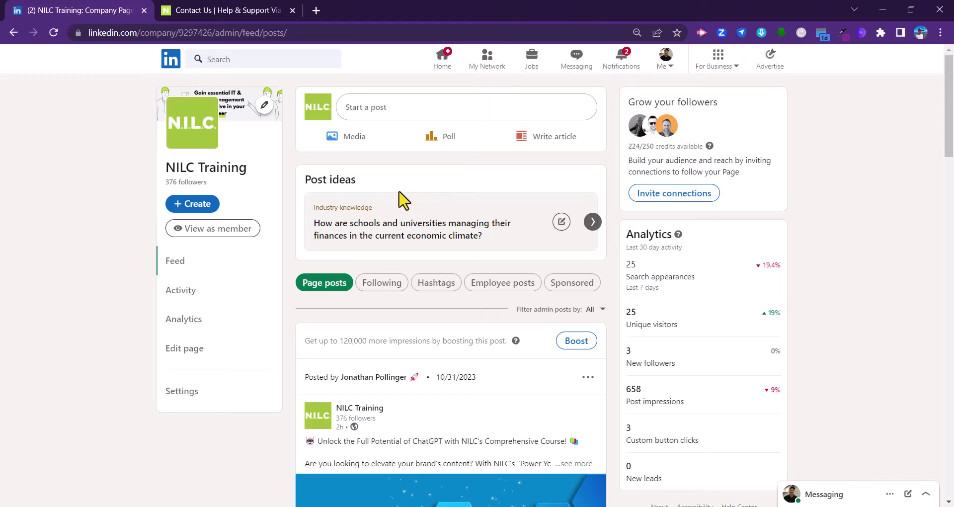
In the editor's Buttons settings, toggle the custom Contact us button off and on, and review name choices
click(191, 350)
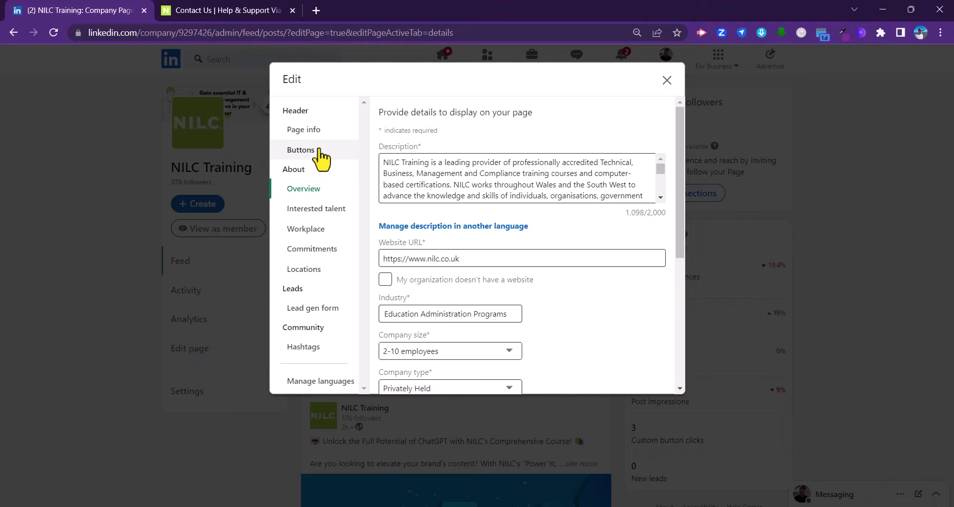
click(304, 150)
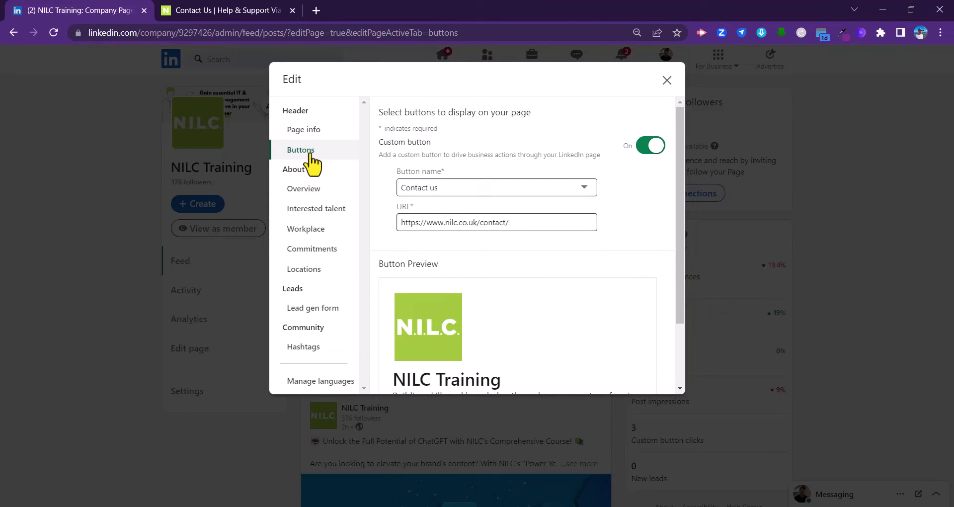
click(651, 146)
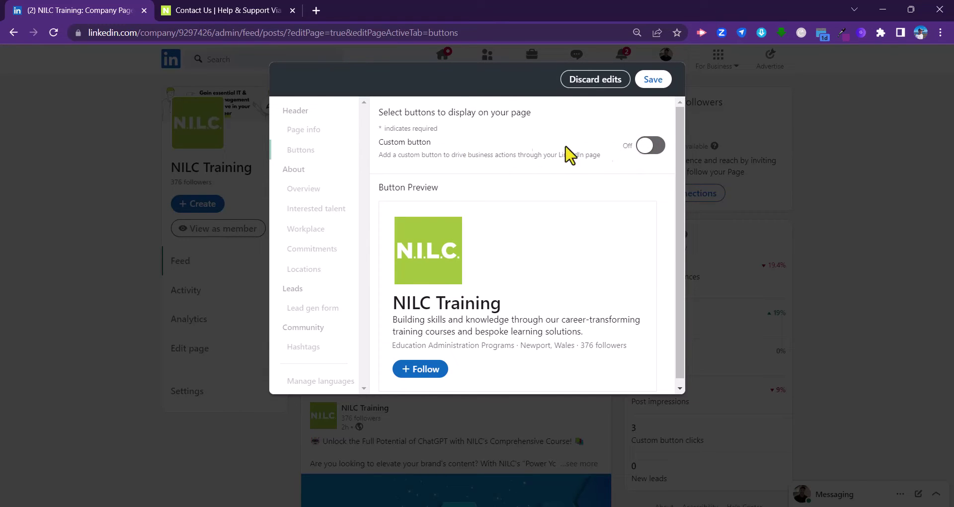
click(651, 146)
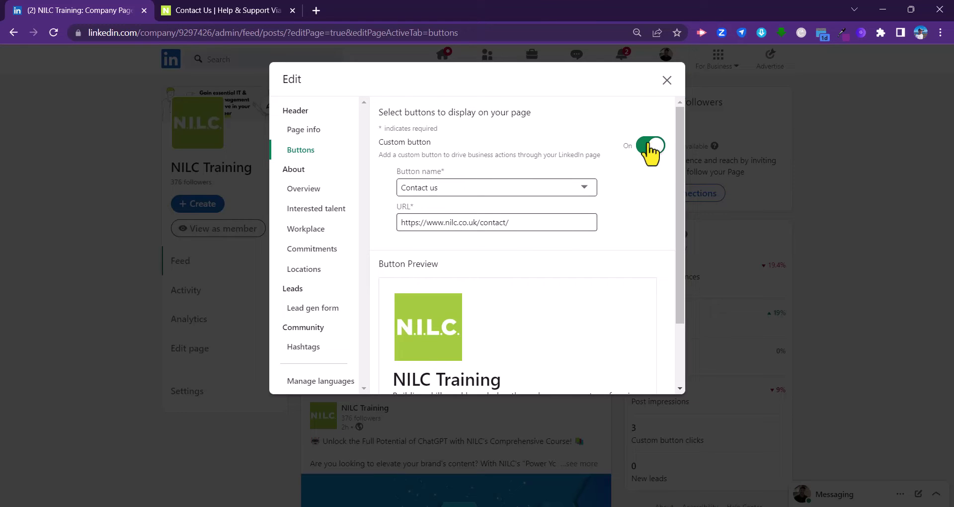
click(438, 187)
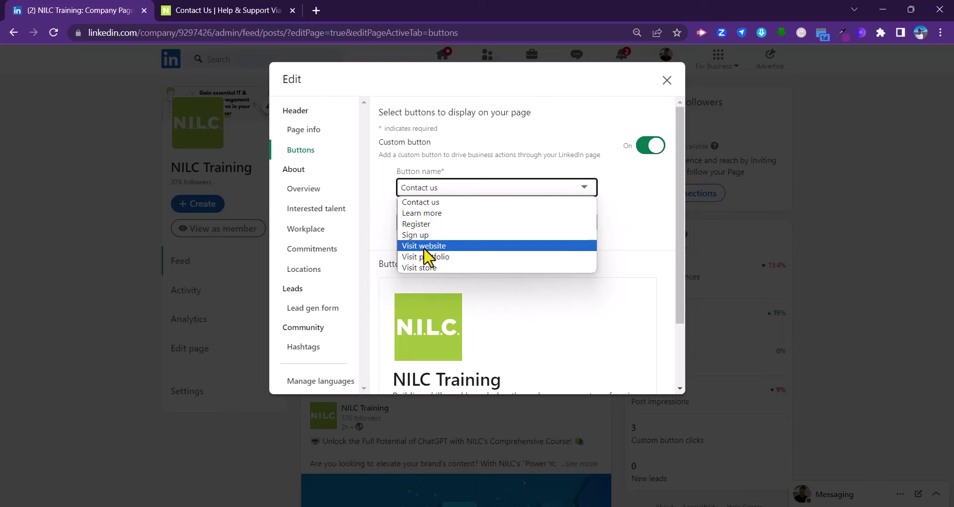
click(622, 231)
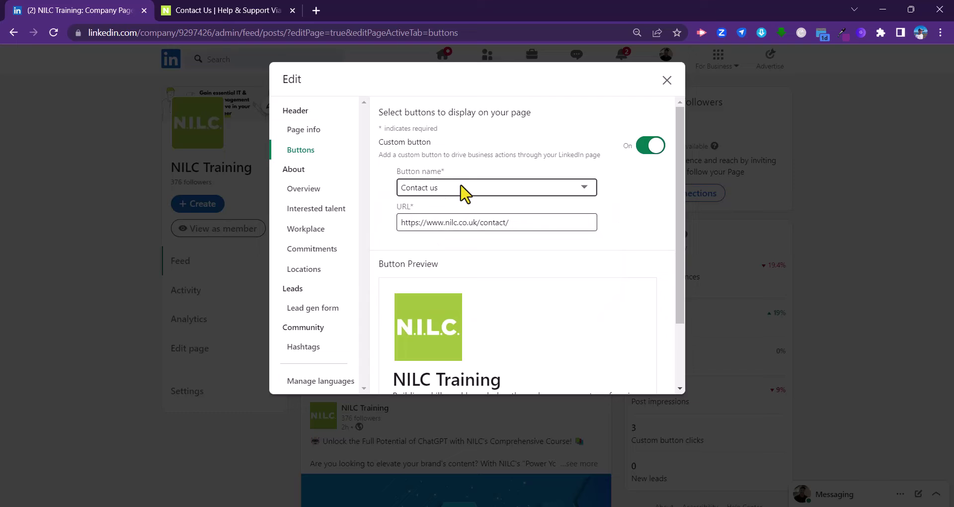
click(462, 222)
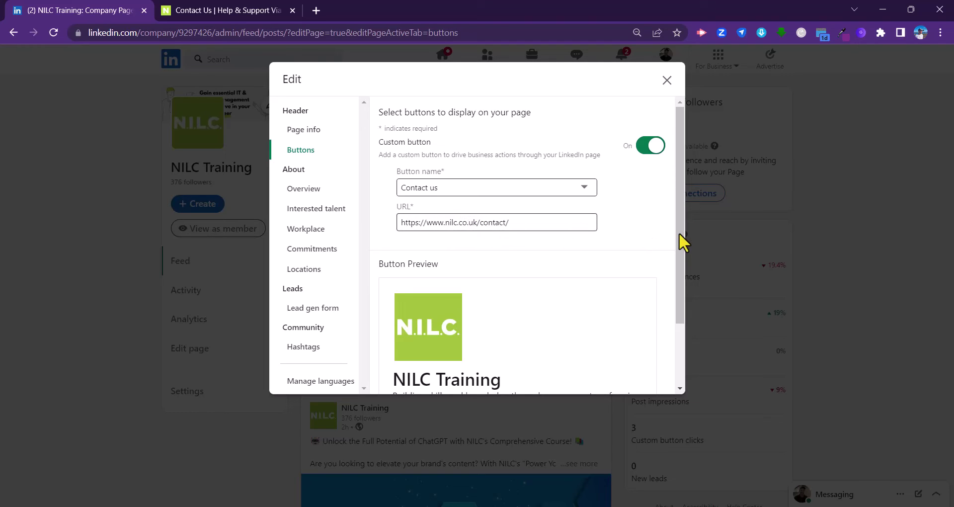
drag(679, 233, 681, 300)
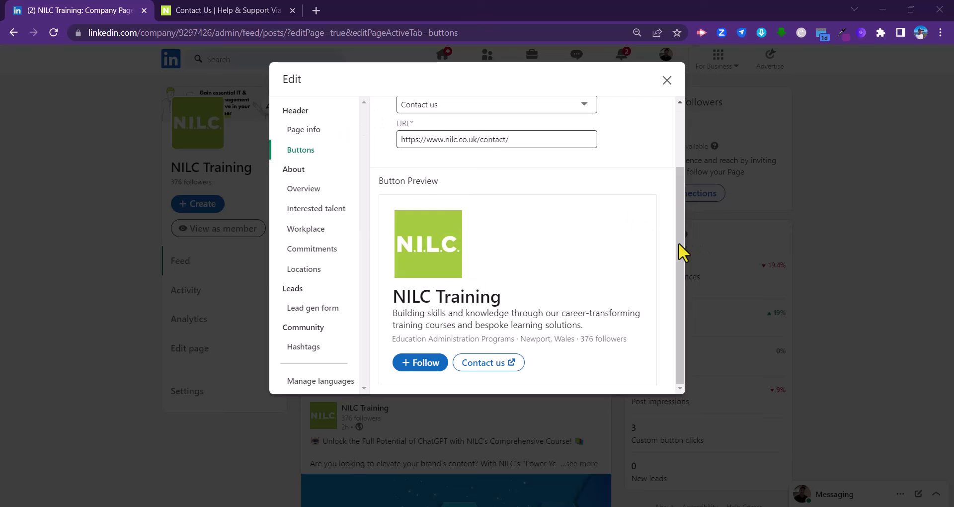
drag(683, 251, 681, 171)
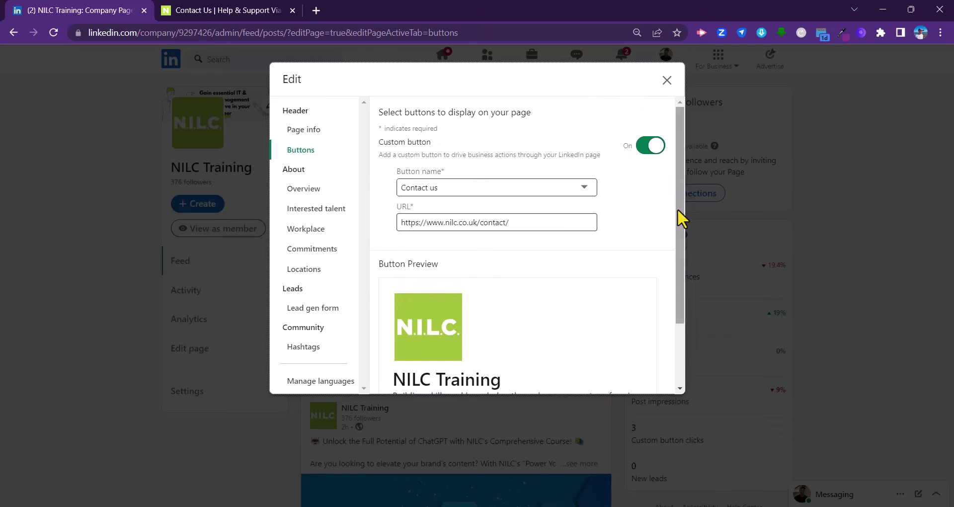
Close the page editor and preview the NILC Training page as a regular member
click(667, 81)
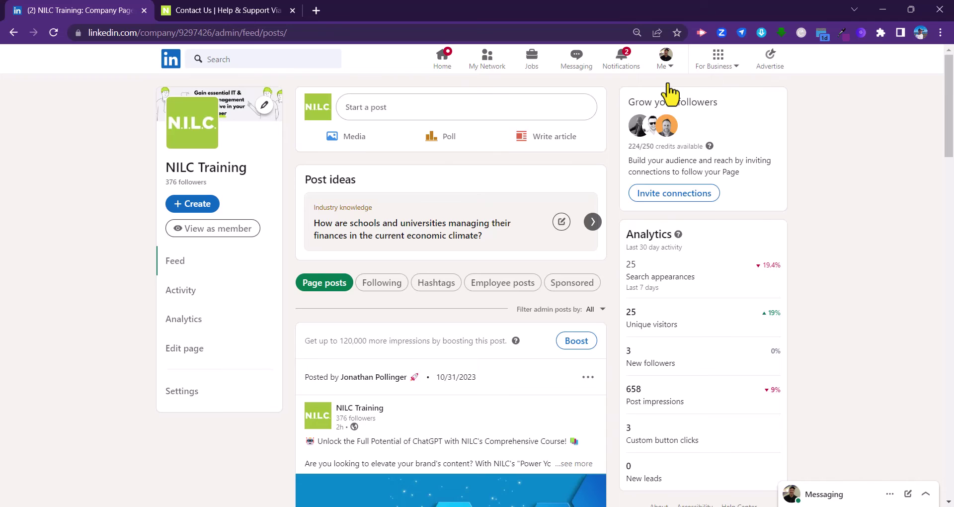
click(223, 230)
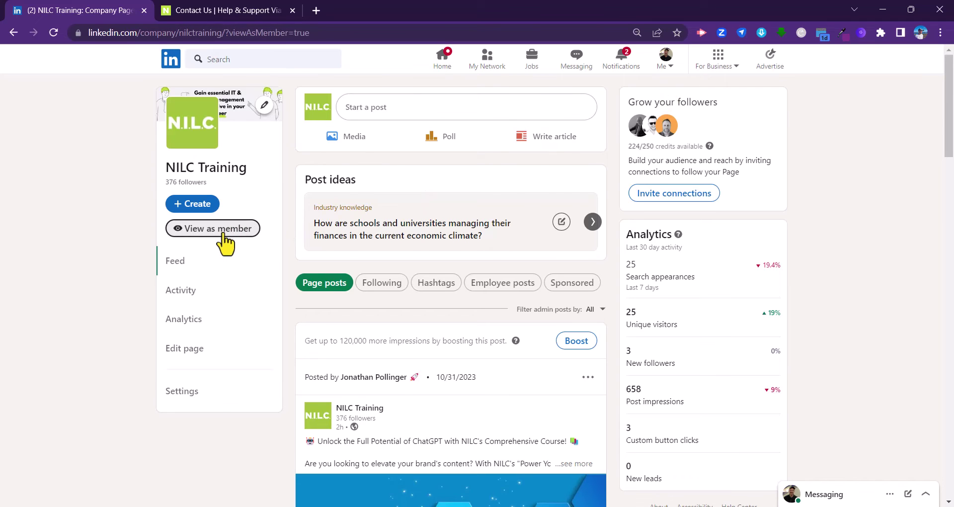